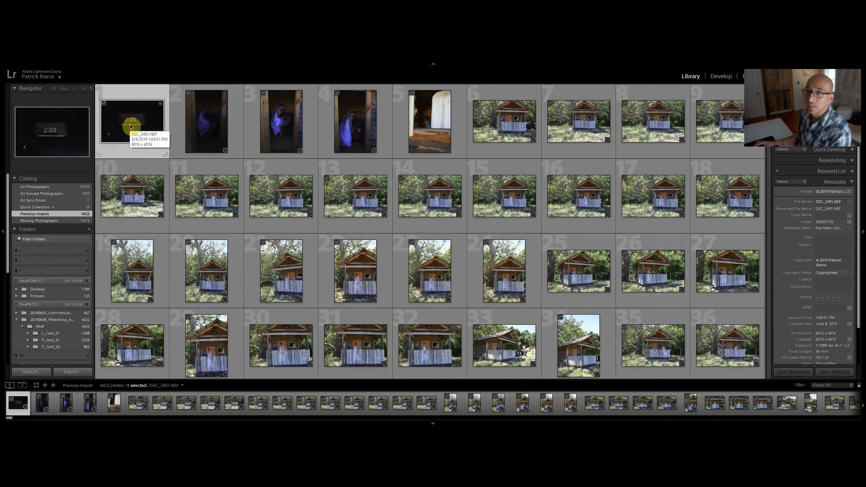
View the first photo of the phone clock with its metadata and assign it the red color label
{"action": "double_click", "coordinate": [131, 126]}
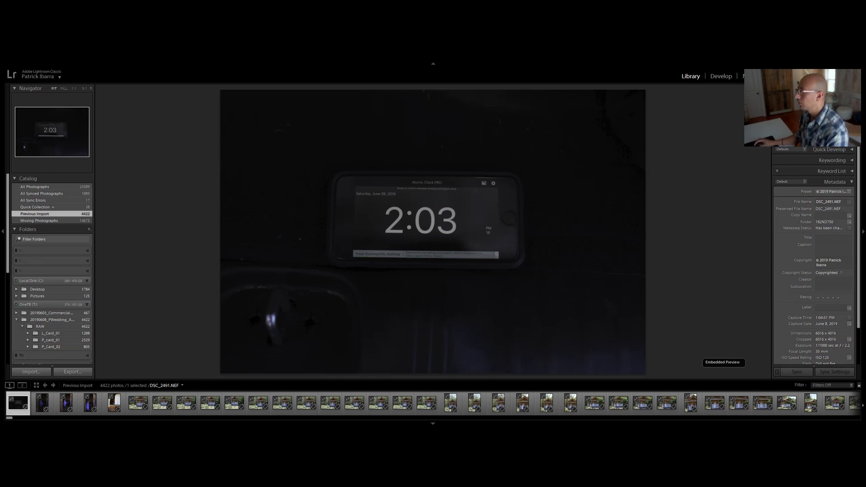
{"action": "left_click", "coordinate": [851, 183]}
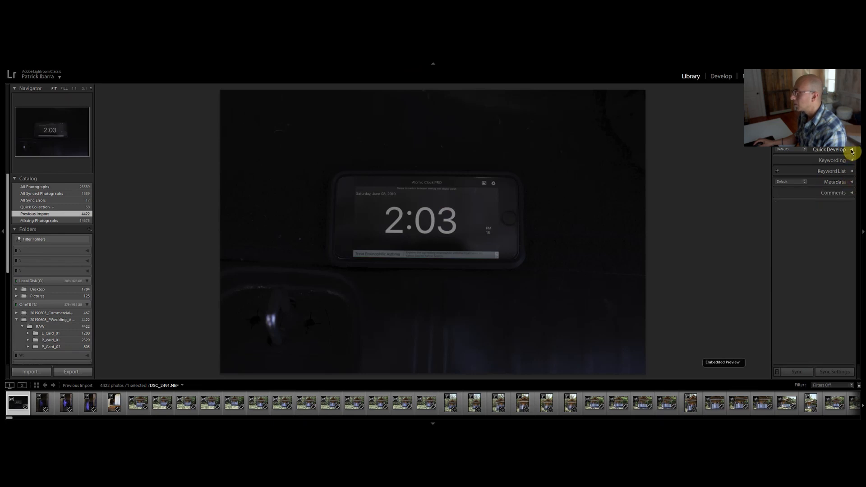
{"action": "left_click", "coordinate": [852, 181]}
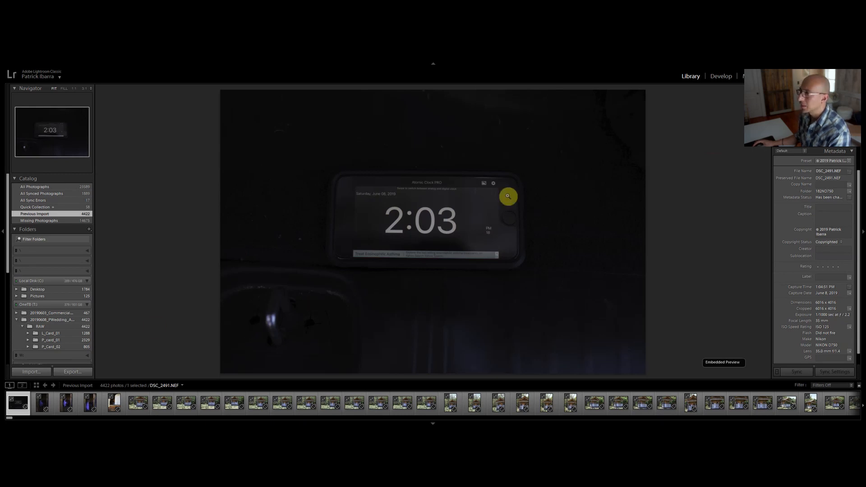
{"action": "key", "text": "g"}
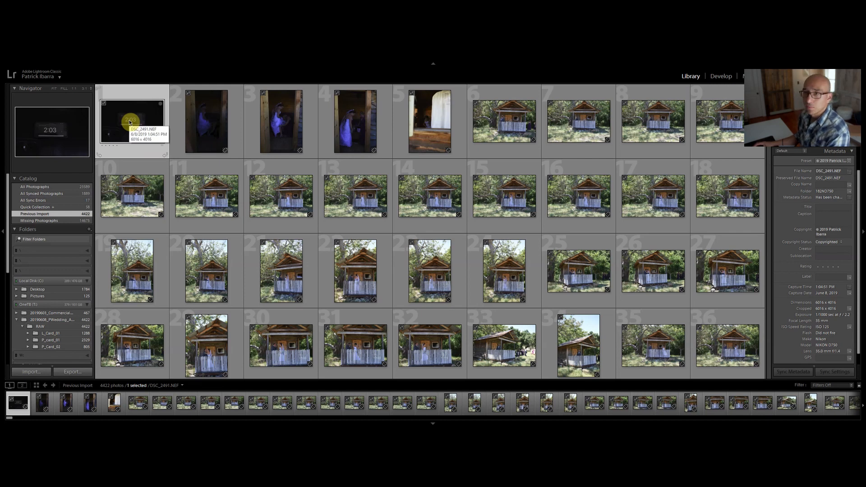
{"action": "key", "text": "6"}
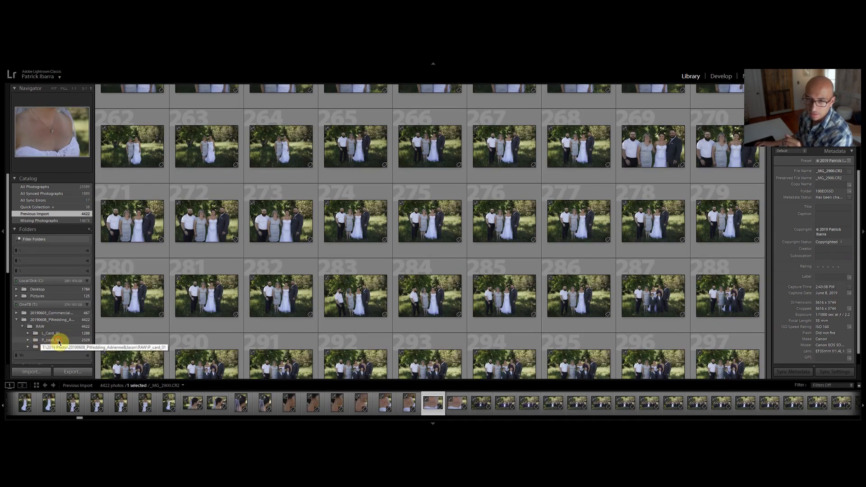
Show the P_card_01 folder, view its first photo of the phone clock and assign it the red color label
{"action": "left_click", "coordinate": [58, 341]}
{"action": "scroll", "coordinate": [233, 251], "scroll_direction": "up", "scroll_amount": 10}
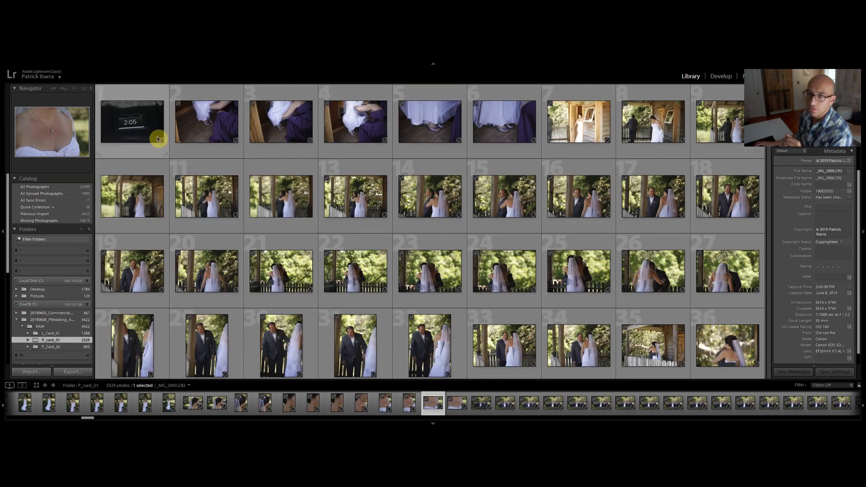
{"action": "left_click", "coordinate": [144, 132]}
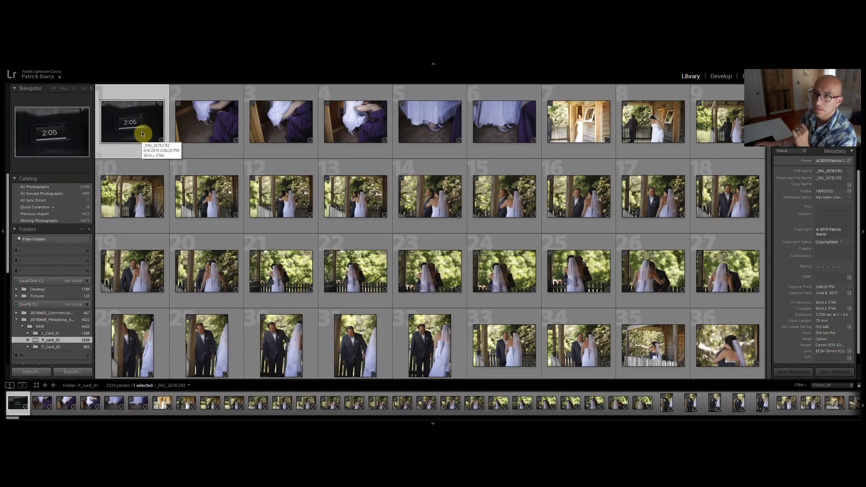
{"action": "double_click", "coordinate": [143, 134]}
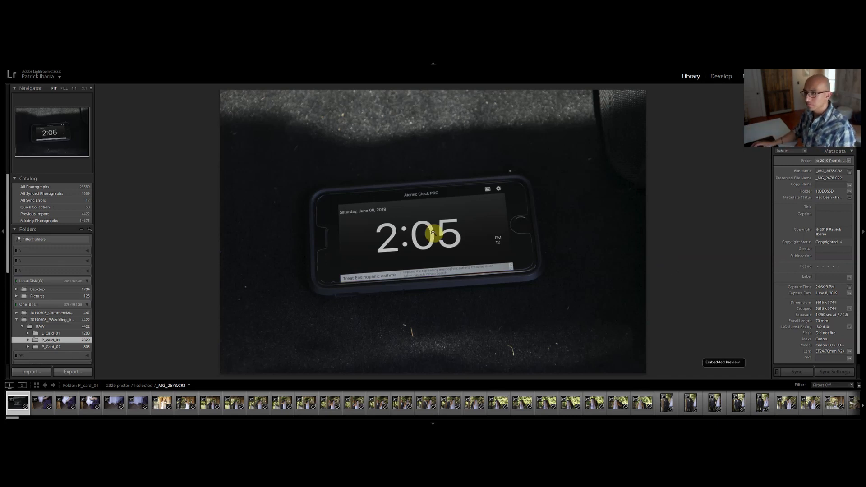
{"action": "key", "text": "g"}
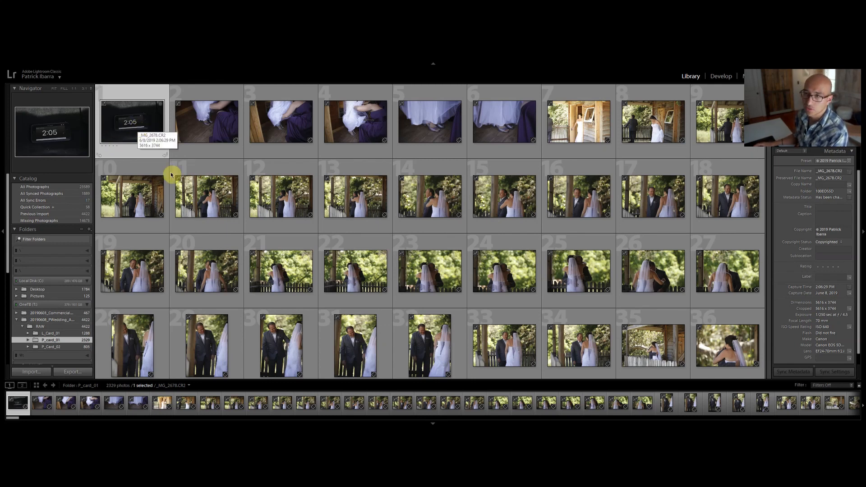
{"action": "key", "text": "6"}
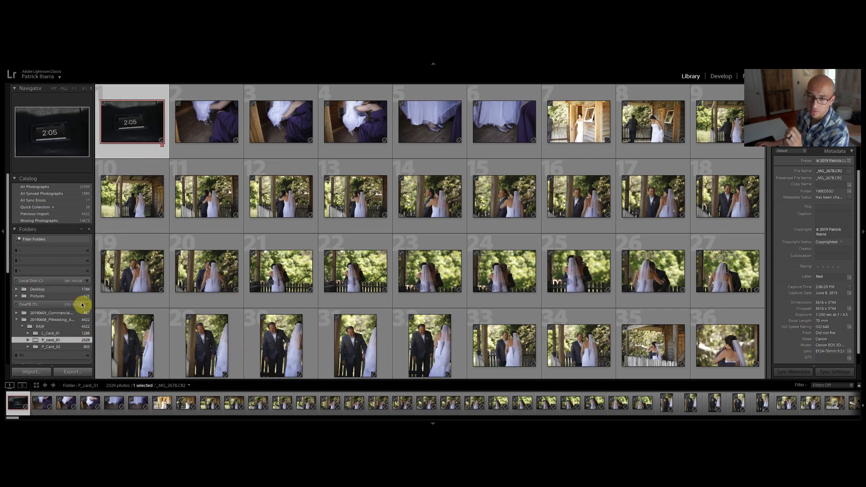
Check the L_Card_01 folder and display all photos of the parent RAW folder from the first one
{"action": "left_click", "coordinate": [45, 327]}
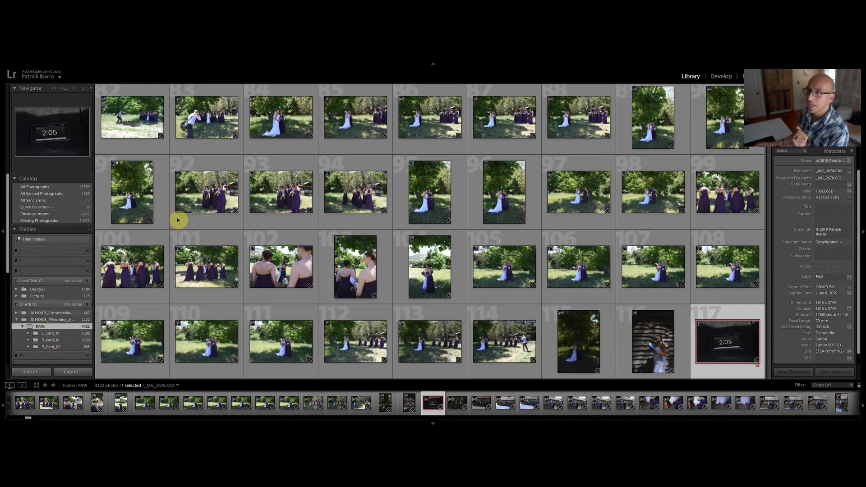
{"action": "scroll", "coordinate": [302, 270], "scroll_direction": "up", "scroll_amount": 10}
{"action": "scroll", "coordinate": [175, 161], "scroll_direction": "up", "scroll_amount": 3}
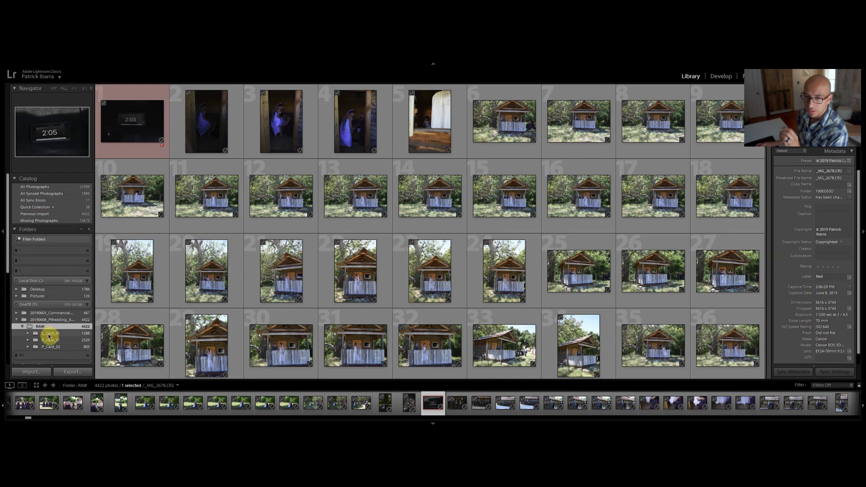
{"action": "left_click", "coordinate": [49, 335]}
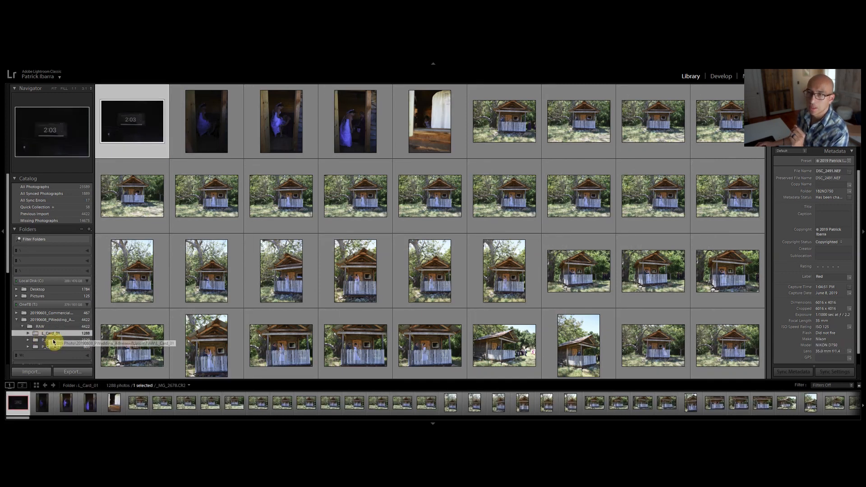
{"action": "left_click", "coordinate": [54, 327]}
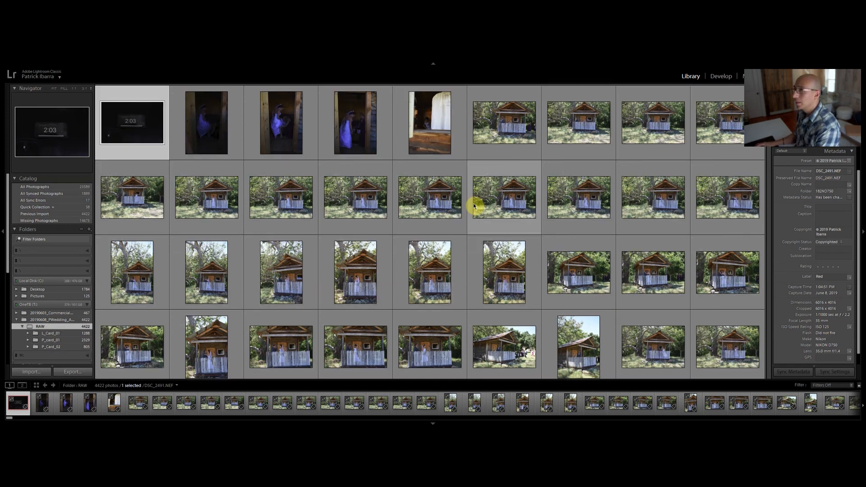
Show the library filter bar and filter the RAW folder by metadata to the Red label
{"action": "key", "text": "backslash"}
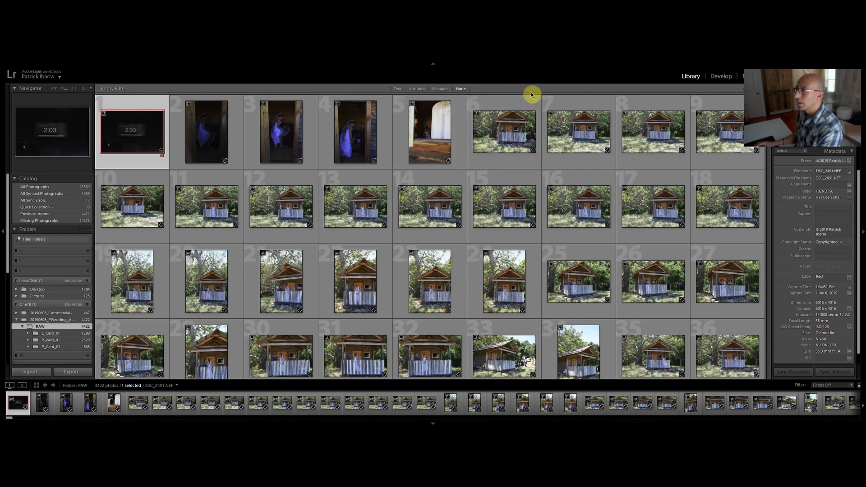
{"action": "key", "text": "backslash"}
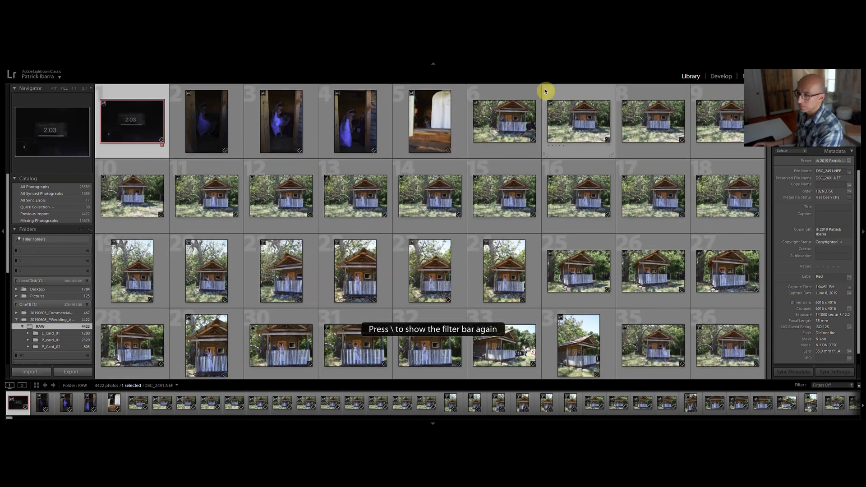
{"action": "key", "text": "backslash"}
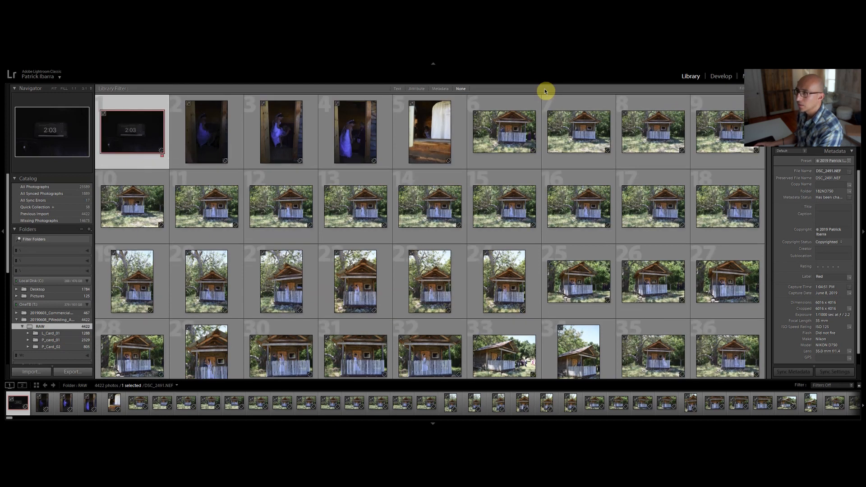
{"action": "key", "text": "backslash"}
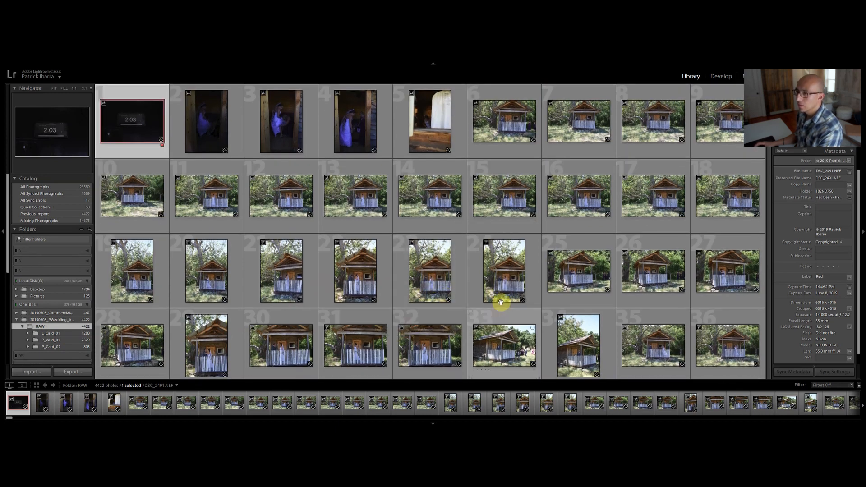
{"action": "key", "text": "backslash"}
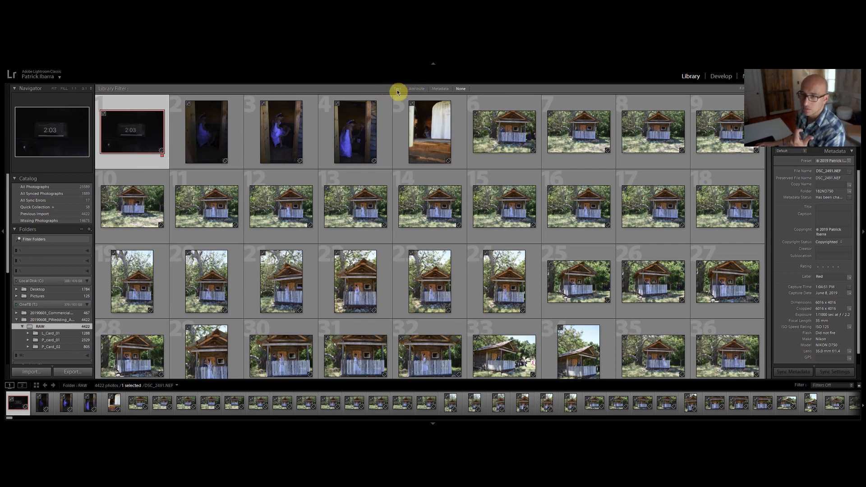
{"action": "left_click", "coordinate": [441, 88]}
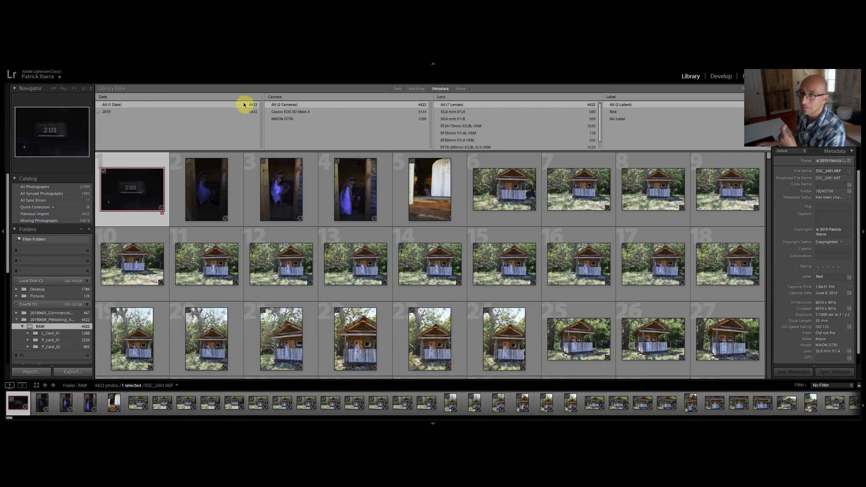
{"action": "left_click", "coordinate": [628, 113]}
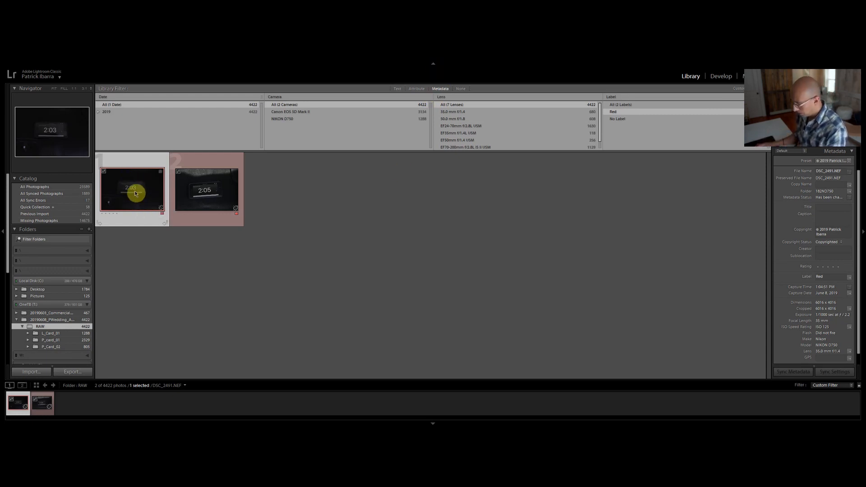
Enlarge the thumbnails and compare the clock time shown in each red-labeled photo with its capture time metadata
{"action": "key", "text": "equal"}
{"action": "key", "text": "equal"}
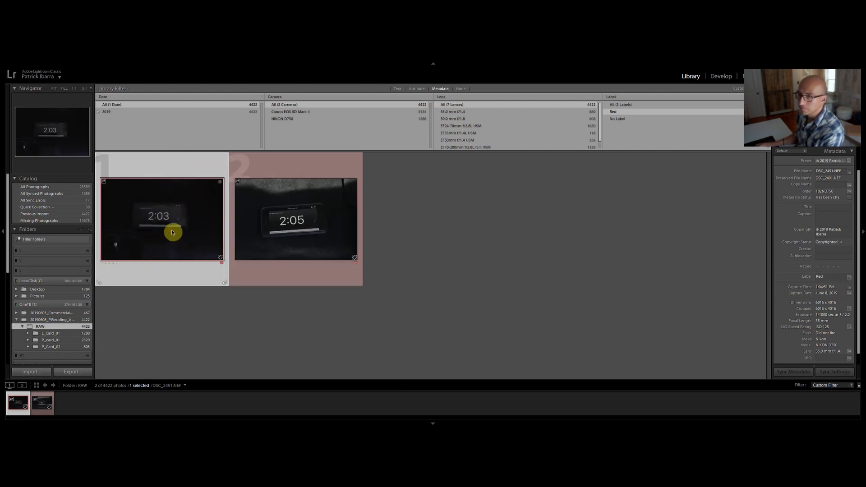
{"action": "double_click", "coordinate": [172, 232]}
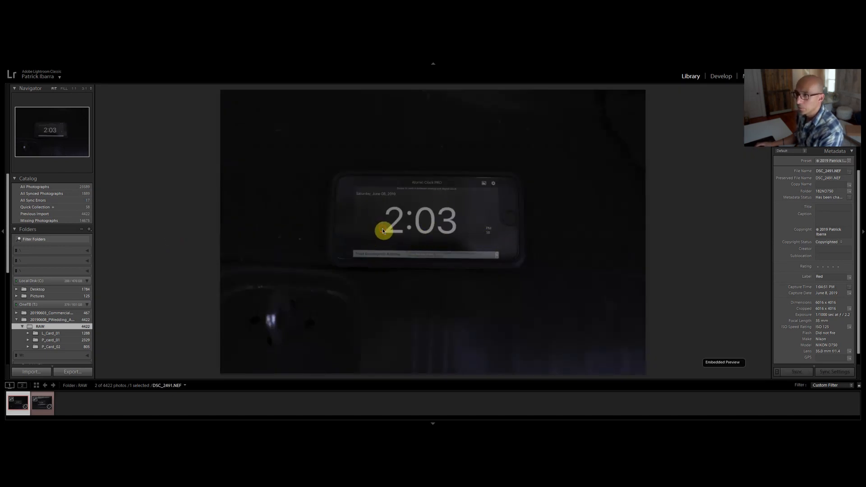
{"action": "double_click", "coordinate": [383, 228]}
{"action": "left_click", "coordinate": [843, 226]}
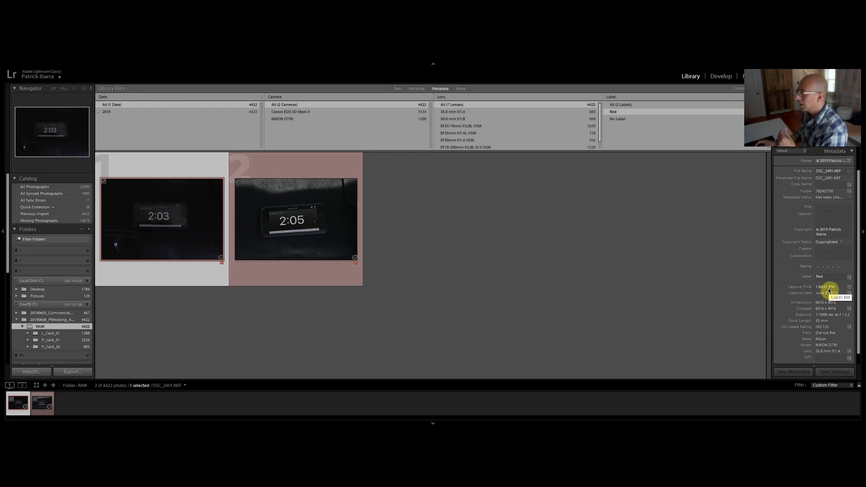
{"action": "left_click", "coordinate": [289, 221]}
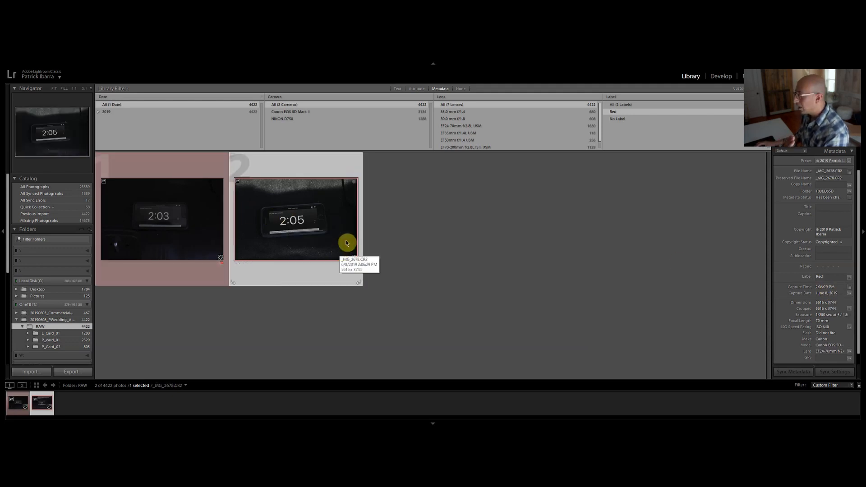
{"action": "double_click", "coordinate": [320, 226]}
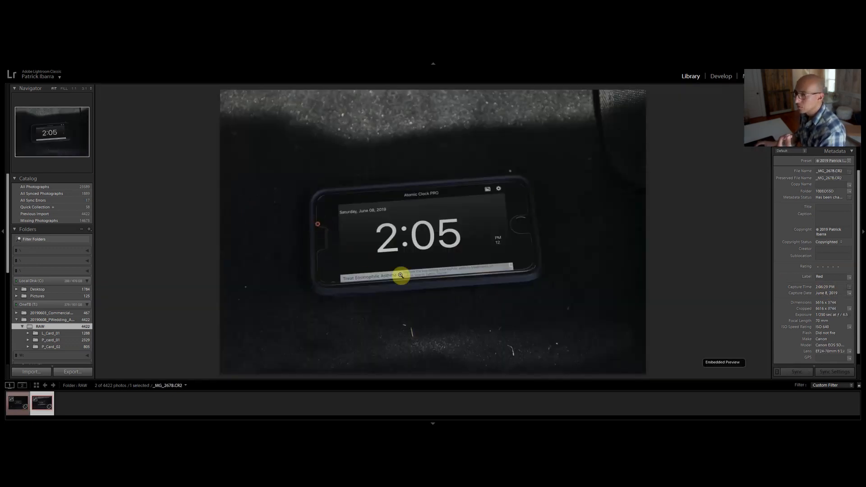
{"action": "double_click", "coordinate": [432, 231]}
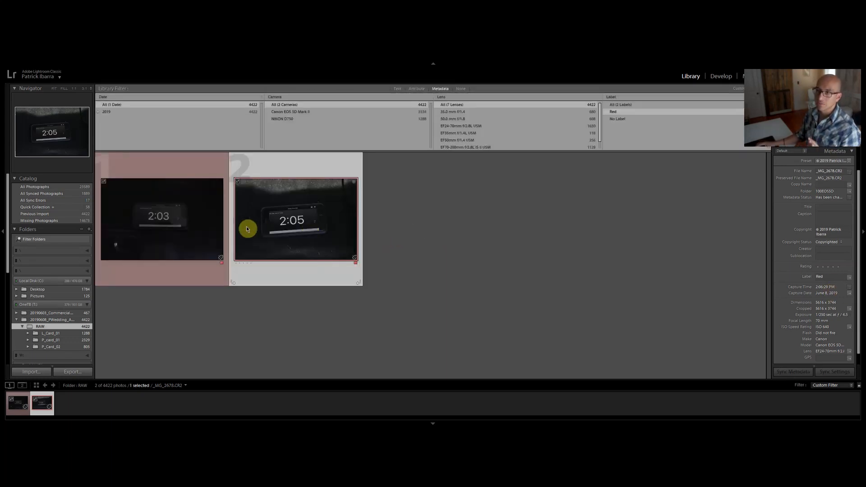
{"action": "left_click", "coordinate": [170, 218]}
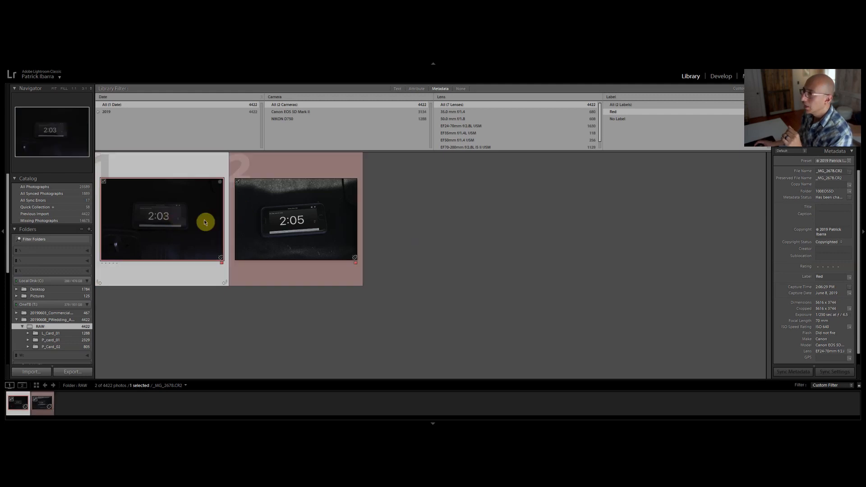
Clear the Red label filter and set the library filter to None
{"action": "left_click", "coordinate": [629, 104]}
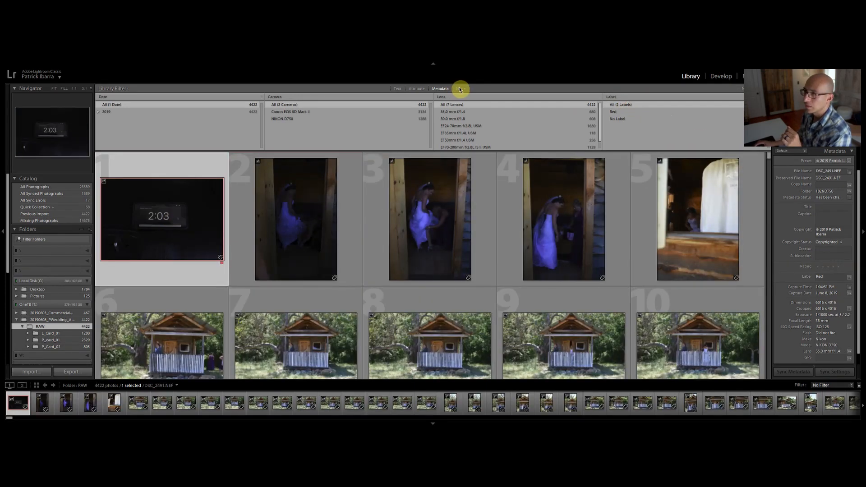
{"action": "left_click", "coordinate": [460, 88]}
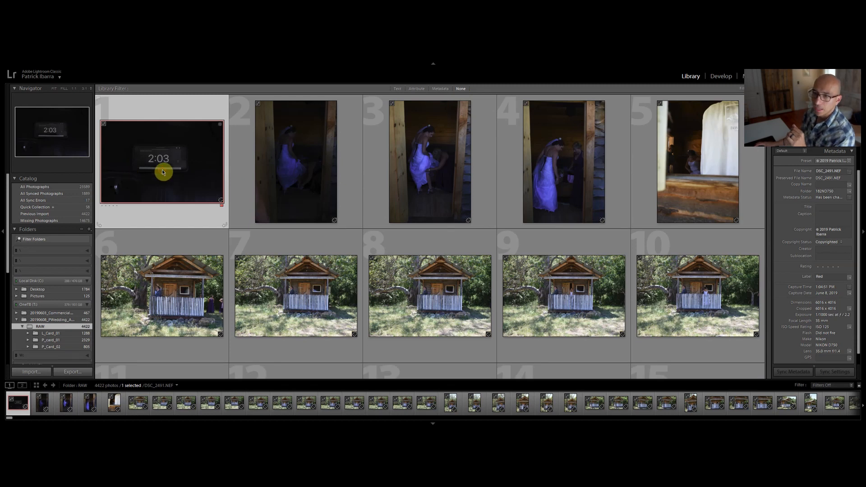
Shrink the grid thumbnails to eleven per row and show the cells with index numbers and label colors
{"action": "key", "text": "minus"}
{"action": "key", "text": "minus"}
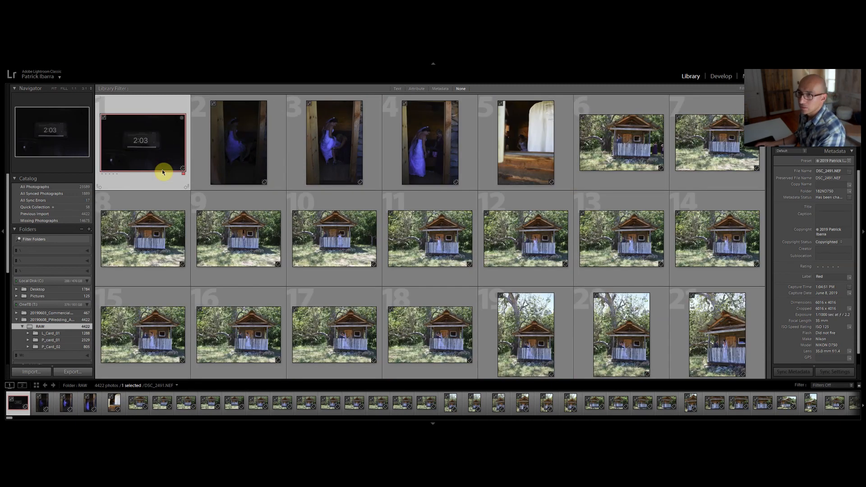
{"action": "key", "text": "minus"}
{"action": "key", "text": "minus"}
{"action": "key", "text": "minus"}
{"action": "key", "text": "minus"}
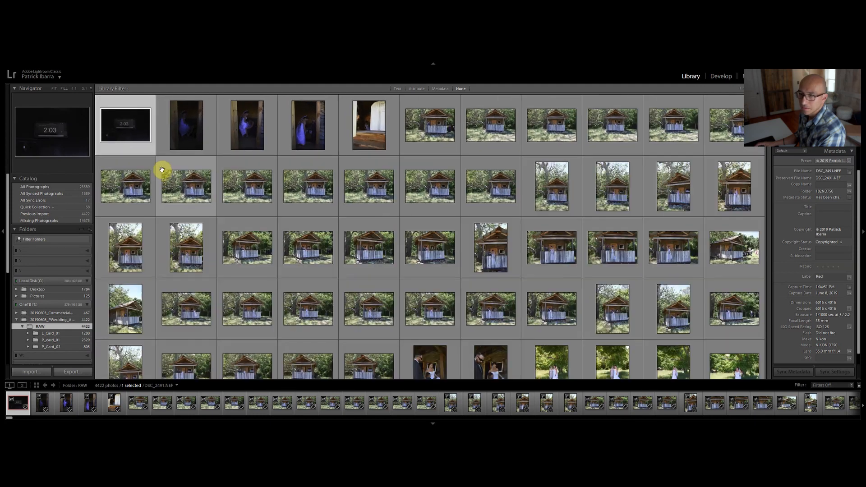
{"action": "key", "text": "equal"}
{"action": "key", "text": "equal"}
{"action": "key", "text": "minus"}
{"action": "key", "text": "minus"}
{"action": "key", "text": "minus"}
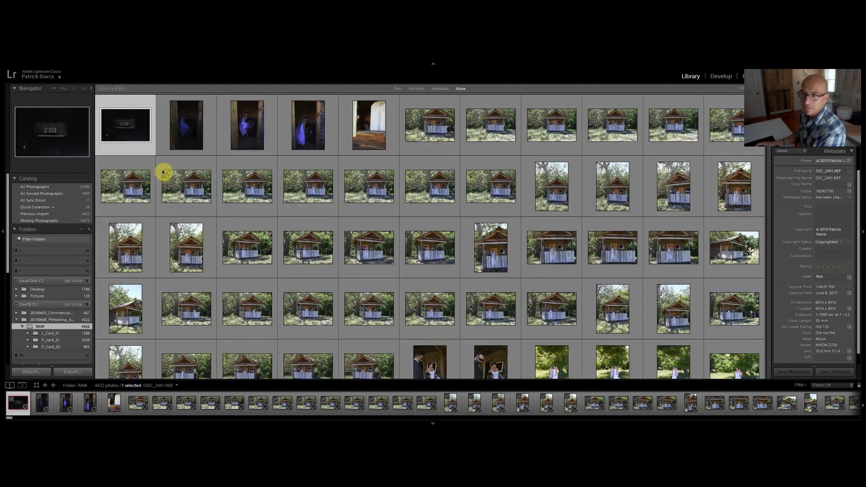
{"action": "key", "text": "equal"}
{"action": "key", "text": "equal"}
{"action": "key", "text": "minus"}
{"action": "key", "text": "j"}
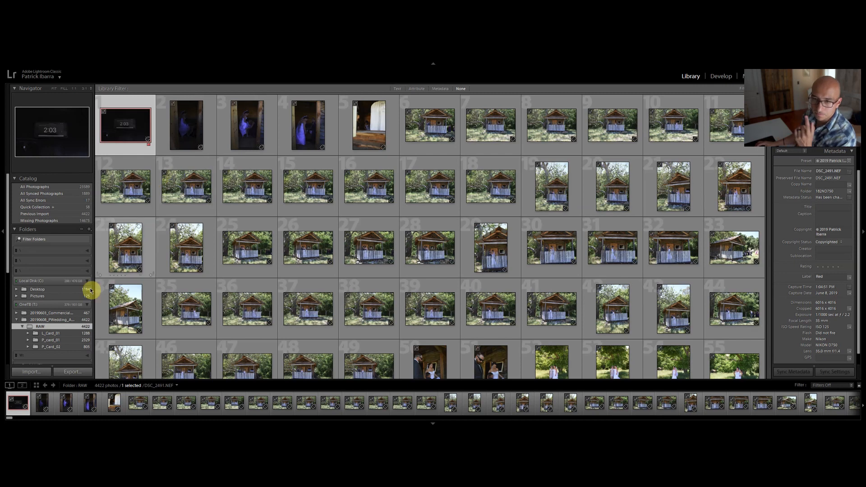
Select all photos in the L_Card_01 folder, keeping the clock photo active, and open their capture time for editing
{"action": "left_click", "coordinate": [51, 334]}
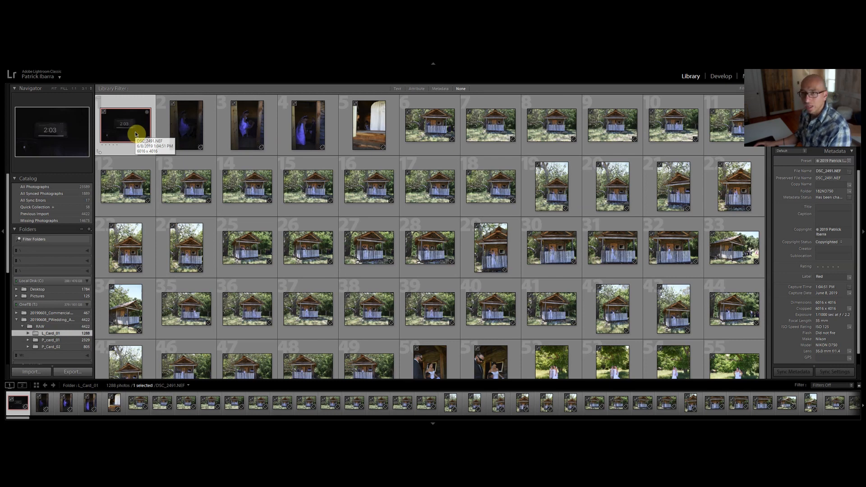
{"action": "key", "text": "ctrl+a"}
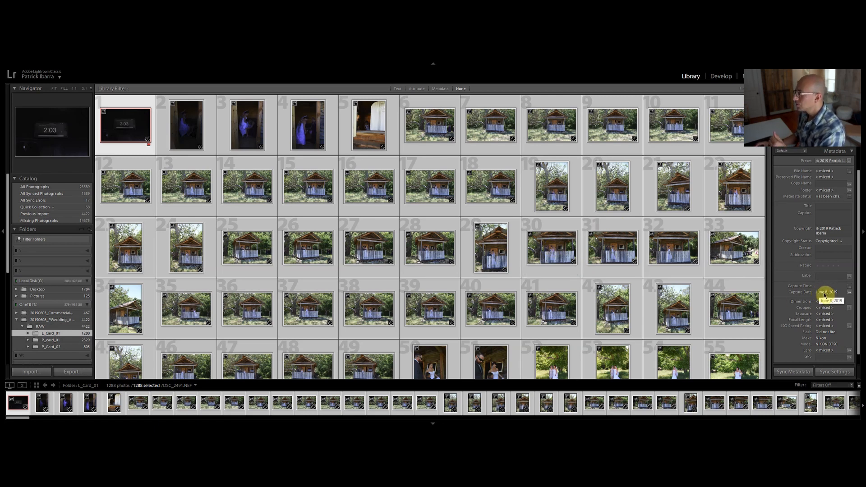
{"action": "left_click", "coordinate": [850, 290]}
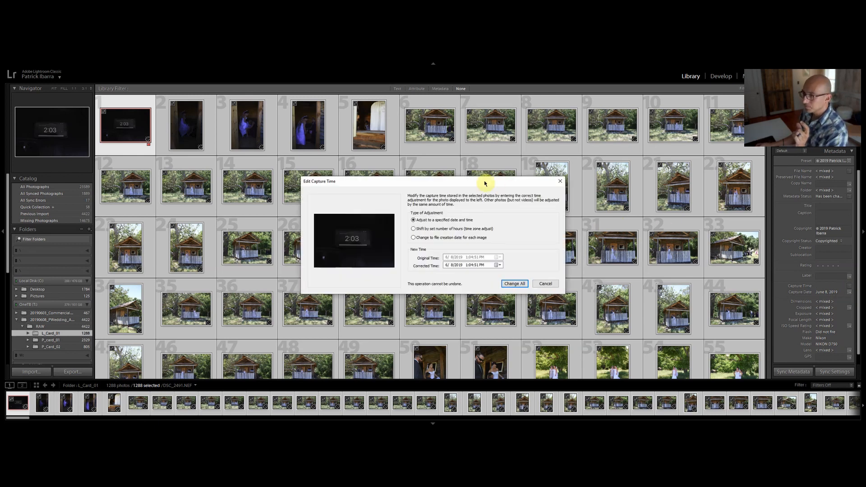
{"action": "left_click_drag", "start_coordinate": [470, 184], "coordinate": [474, 174]}
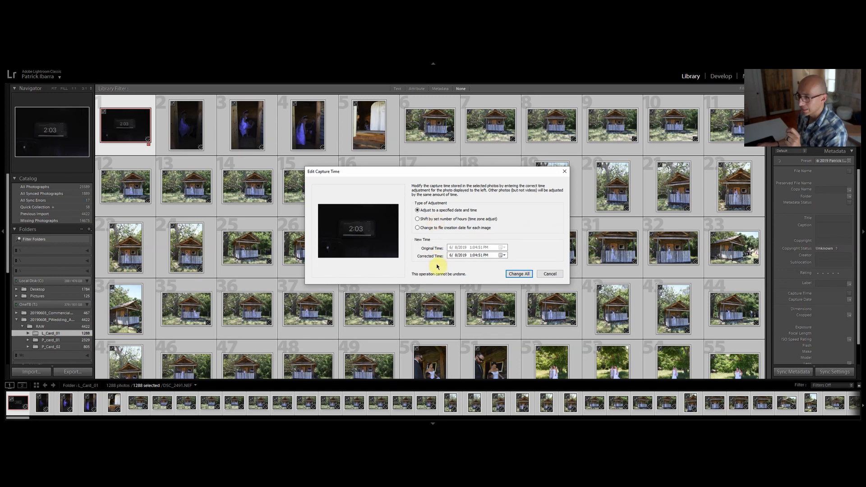
Set the corrected capture time to 2:03:18 PM and apply the change to all selected L_Card_01 photos
{"action": "left_click", "coordinate": [472, 256]}
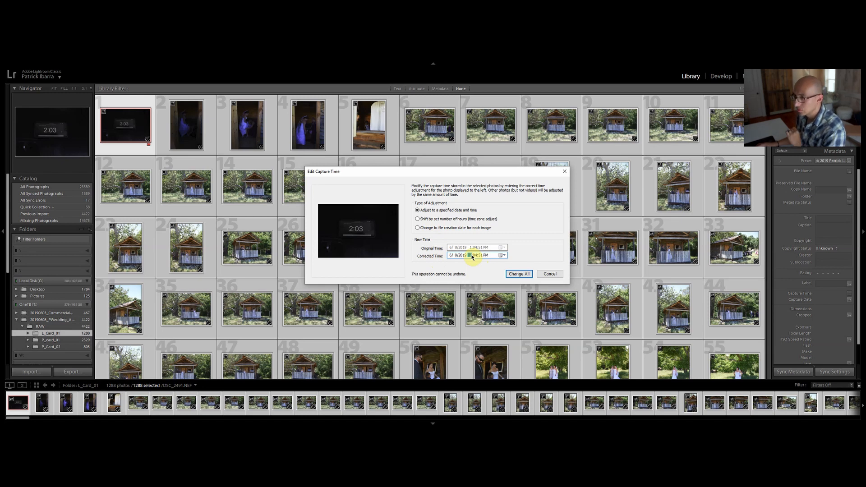
{"action": "type", "text": "2:"}
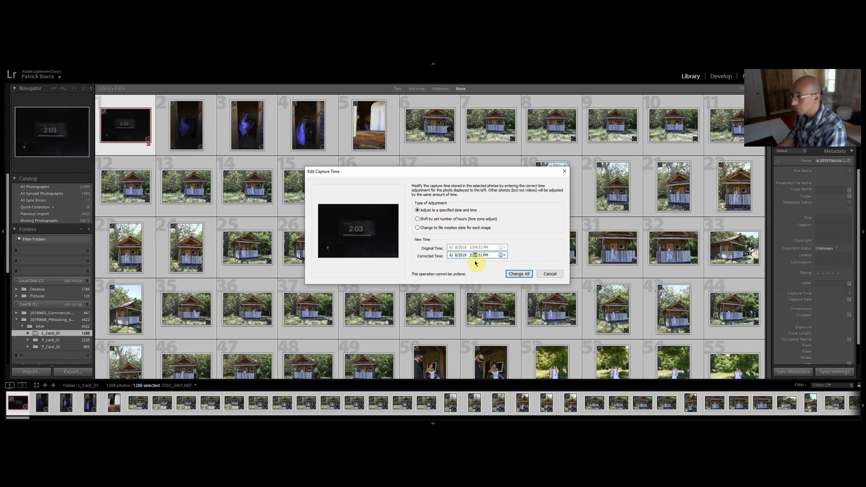
{"action": "type", "text": "03:"}
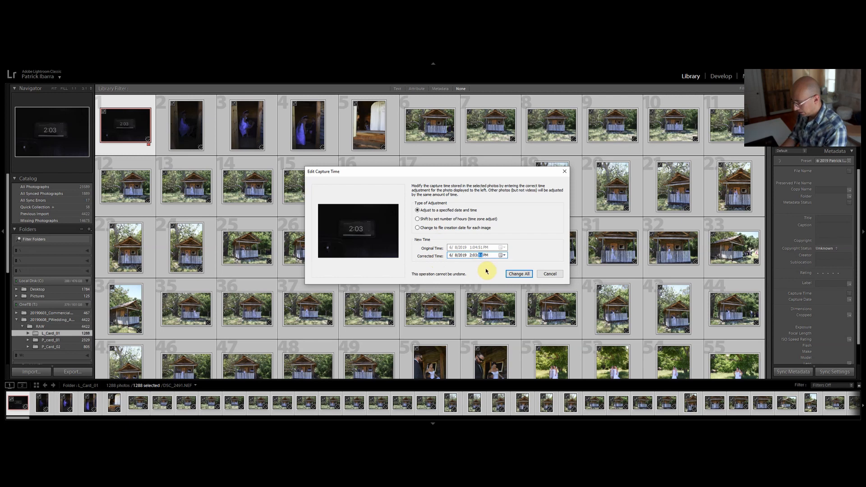
{"action": "type", "text": "30"}
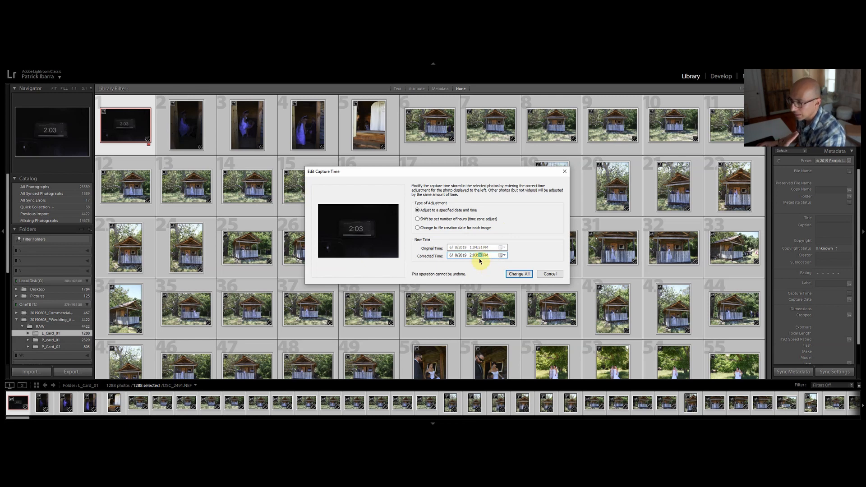
{"action": "left_click", "coordinate": [518, 274]}
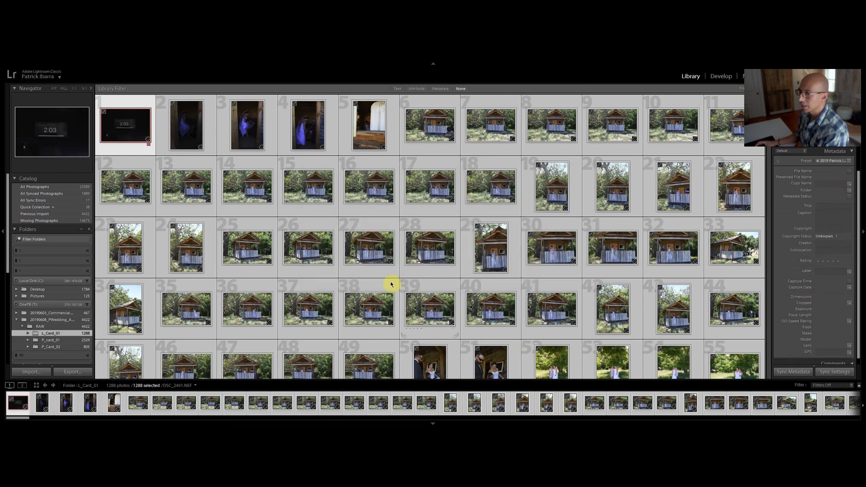
Compare the first L_Card_01 photo's capture time with the phone clock it shows, viewing it enlarged before returning to the grid
{"action": "left_click", "coordinate": [126, 106]}
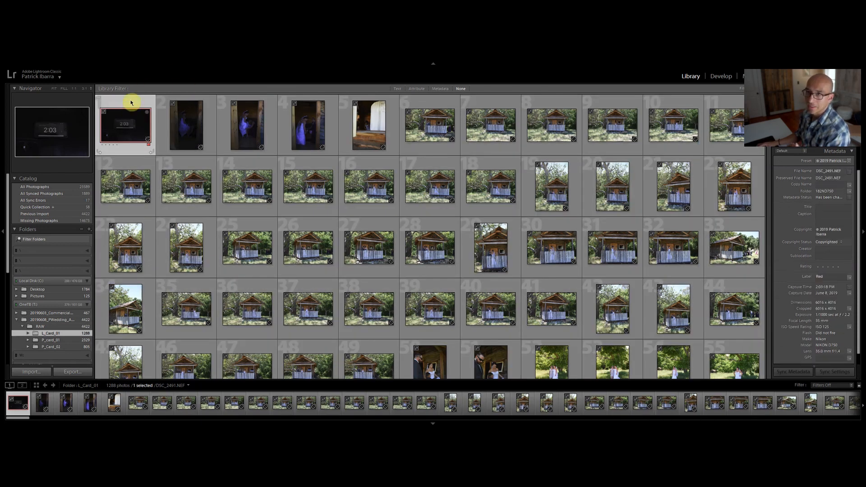
{"action": "double_click", "coordinate": [125, 127]}
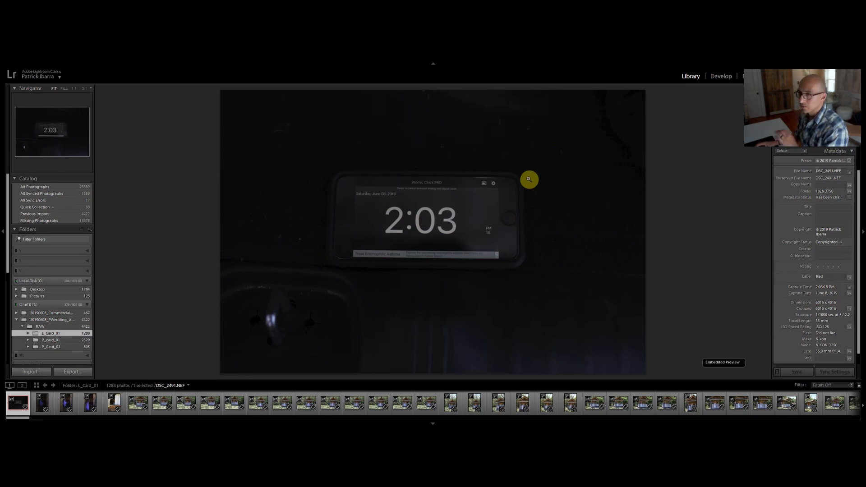
{"action": "key", "text": "g"}
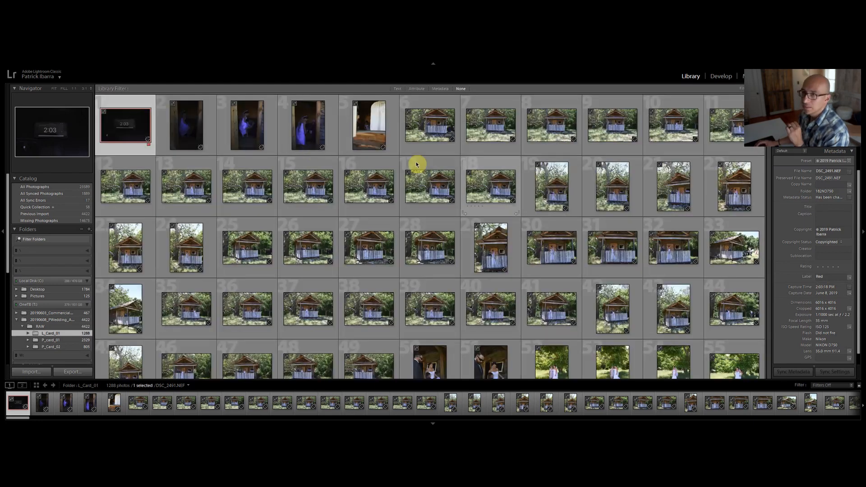
Show the P_card_01 and P_Card_02 folders together and read the phone clock in their first photo at full view
{"action": "left_click", "coordinate": [39, 342]}
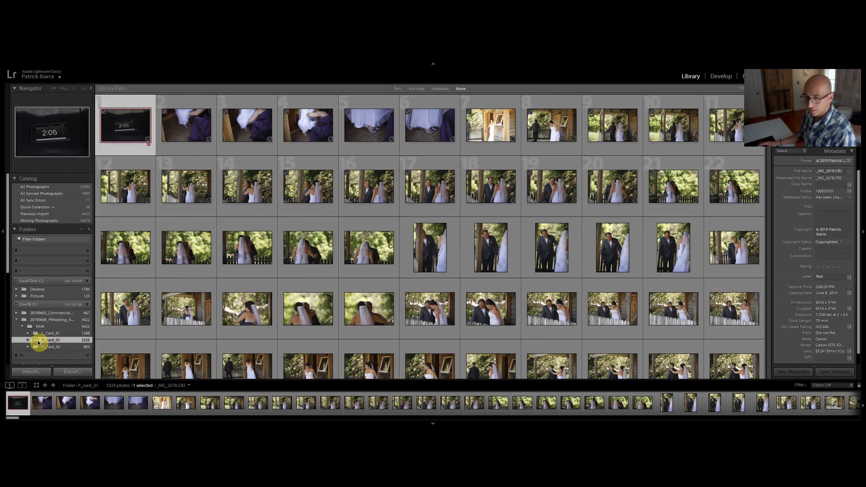
{"action": "left_click", "coordinate": [38, 348], "text": "ctrl"}
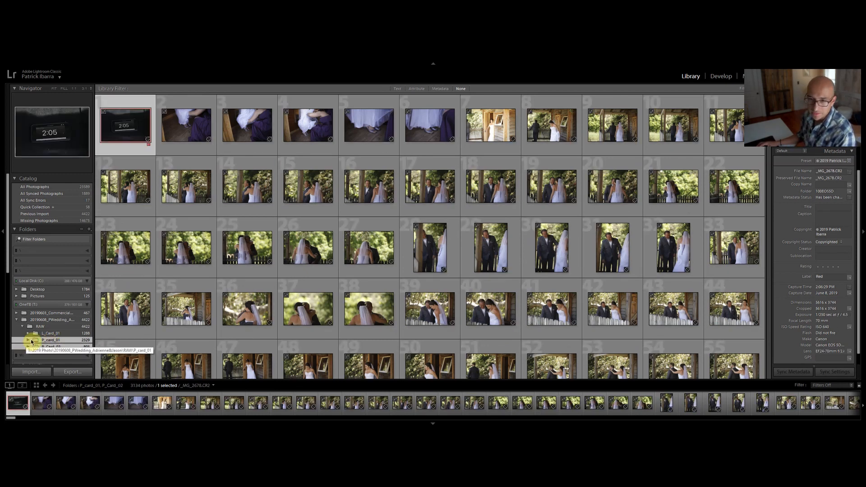
{"action": "left_click", "coordinate": [34, 339]}
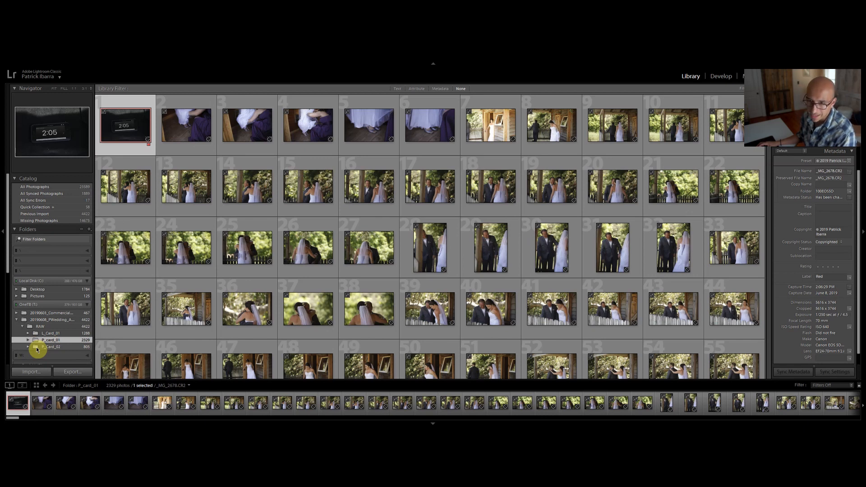
{"action": "left_click", "coordinate": [37, 348], "text": "ctrl"}
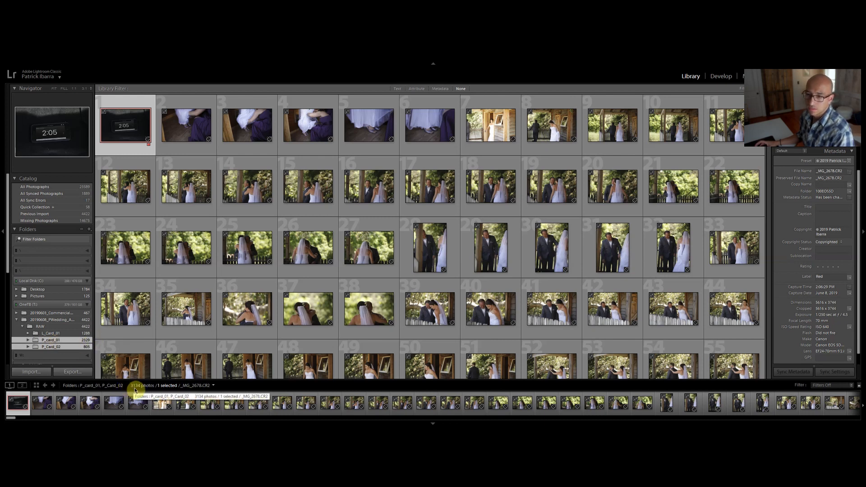
{"action": "double_click", "coordinate": [133, 127]}
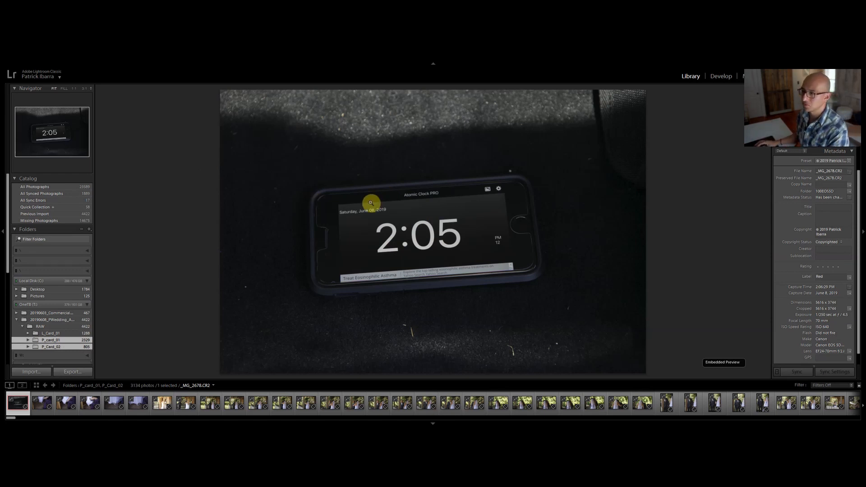
{"action": "key", "text": "g"}
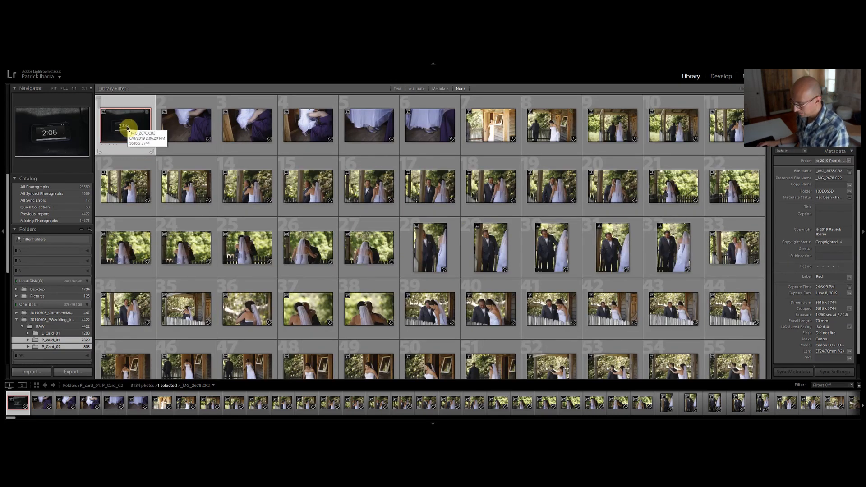
Select all photos from both P card folders and change their capture times with the corrected time set to 2:05:12 PM
{"action": "key", "text": "ctrl+a"}
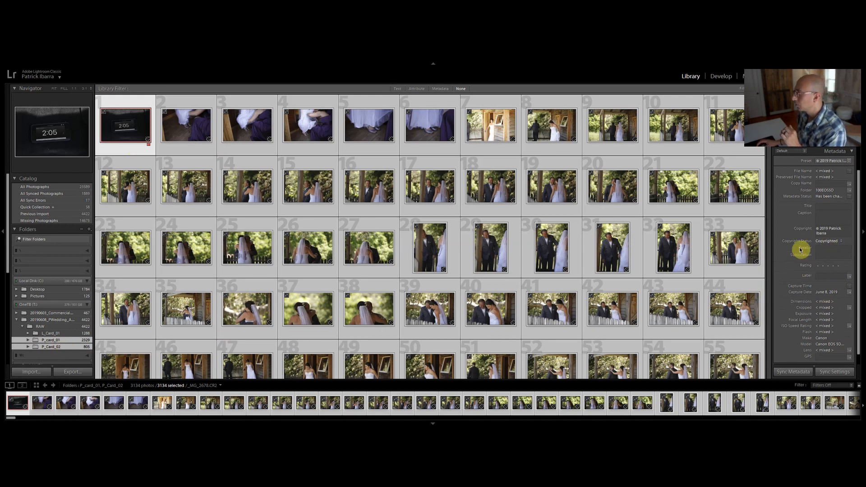
{"action": "left_click", "coordinate": [850, 290]}
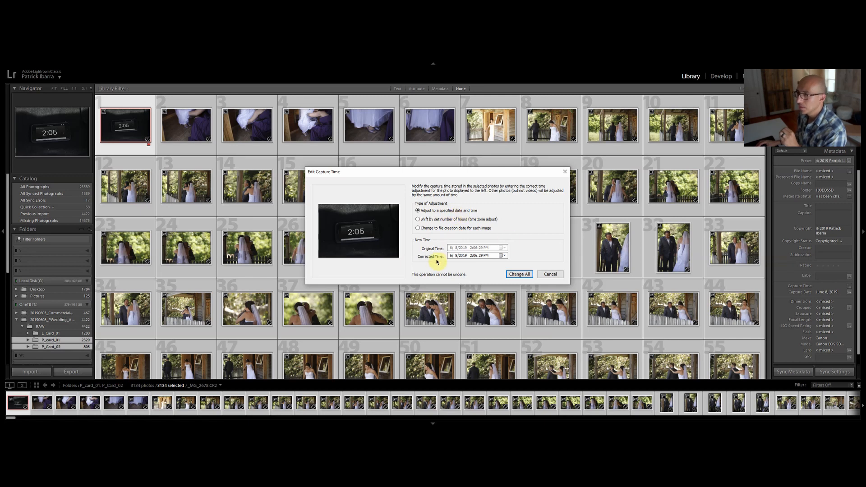
{"action": "left_click", "coordinate": [474, 256]}
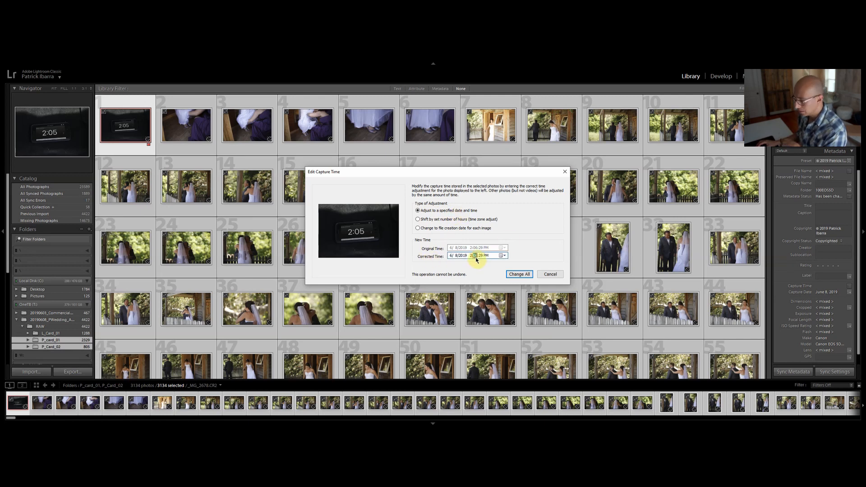
{"action": "left_click", "coordinate": [477, 256]}
{"action": "left_click", "coordinate": [481, 257]}
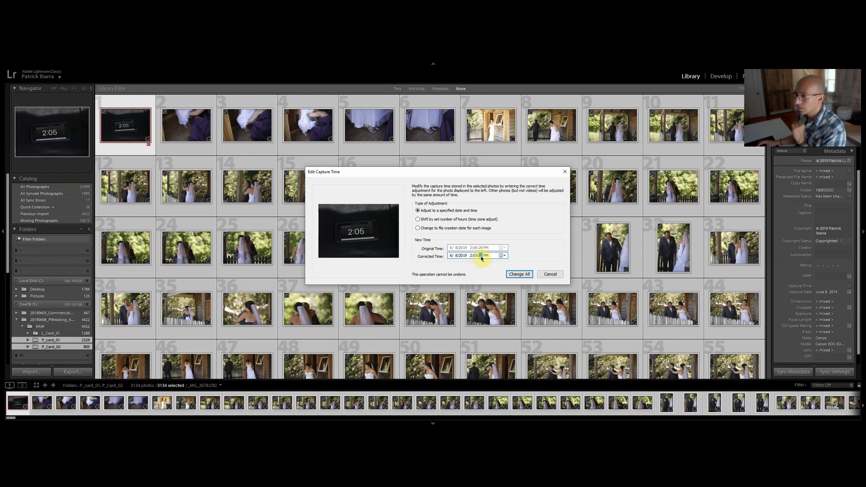
{"action": "left_click", "coordinate": [520, 275]}
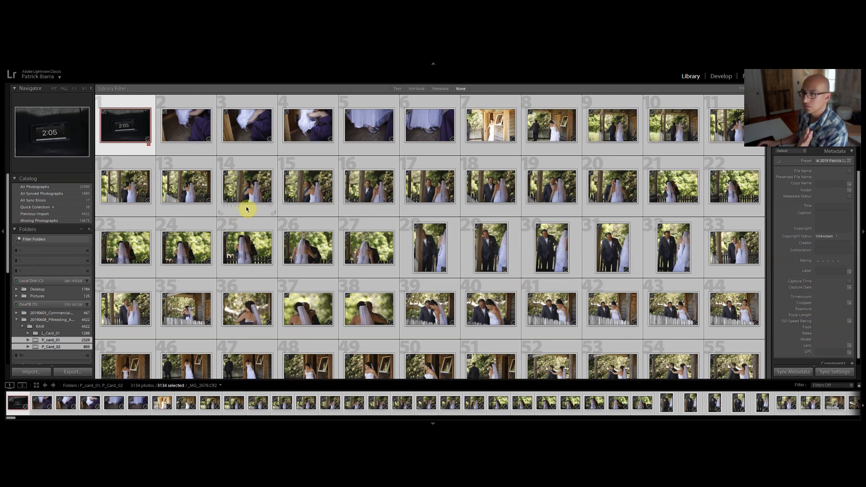
Compare the first P_card_01 photo's capture time with the phone clock it shows, viewing it enlarged before returning to the grid
{"action": "left_click", "coordinate": [129, 109]}
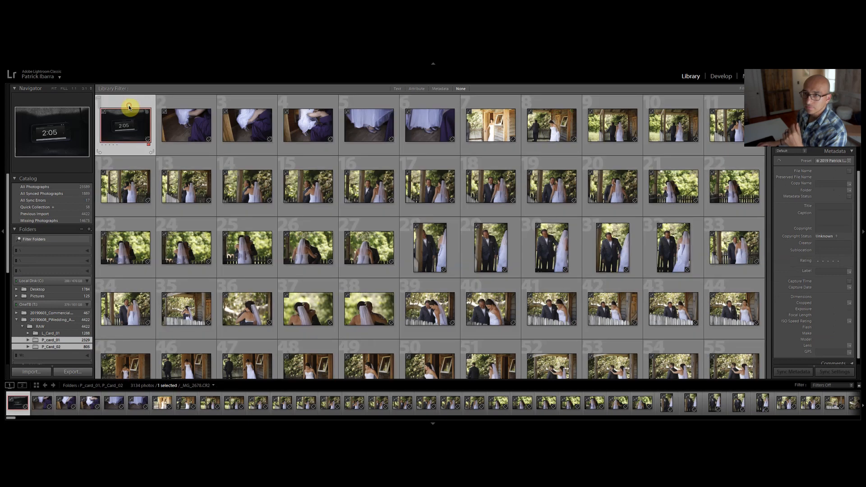
{"action": "double_click", "coordinate": [135, 128]}
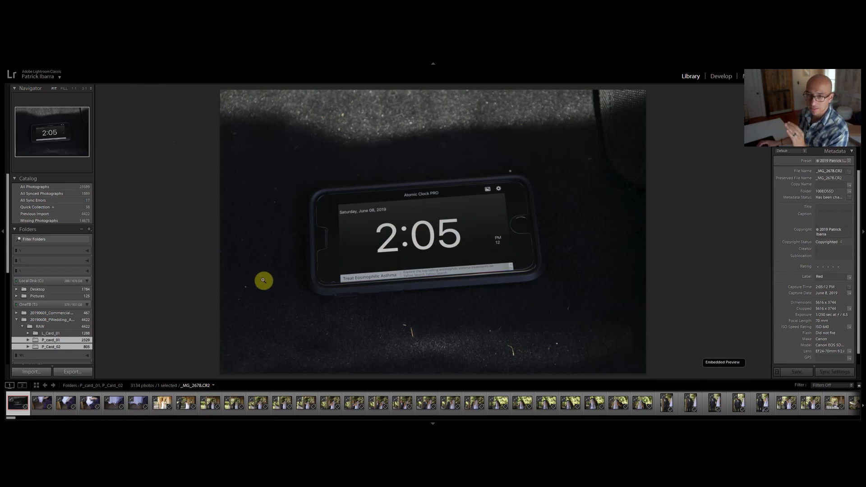
{"action": "key", "text": "g"}
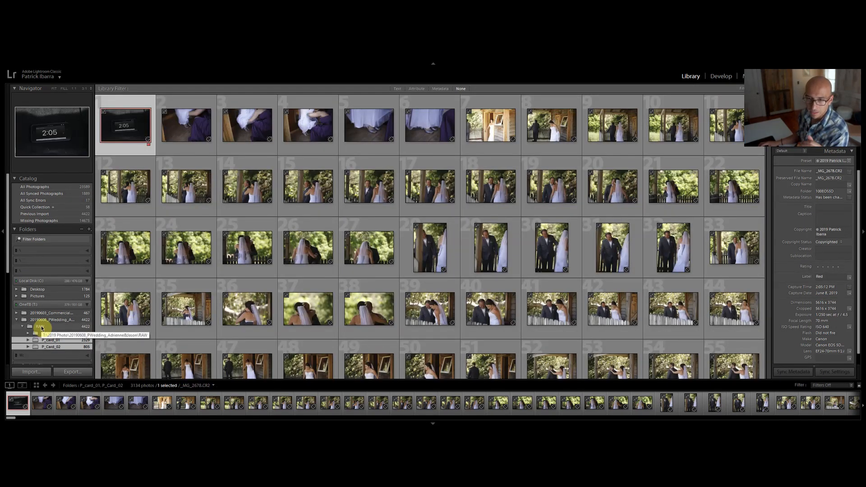
Show the whole RAW folder and check the capture times of the two red-labeled clock photos
{"action": "left_click", "coordinate": [41, 327]}
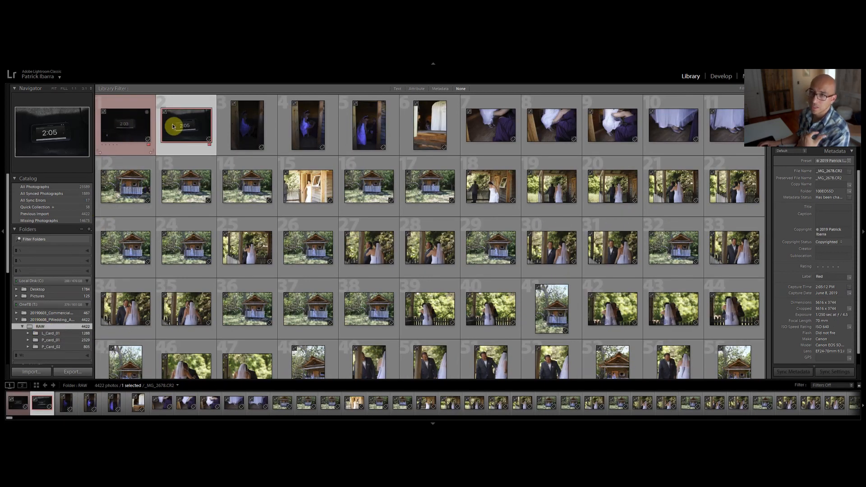
{"action": "left_click", "coordinate": [129, 129]}
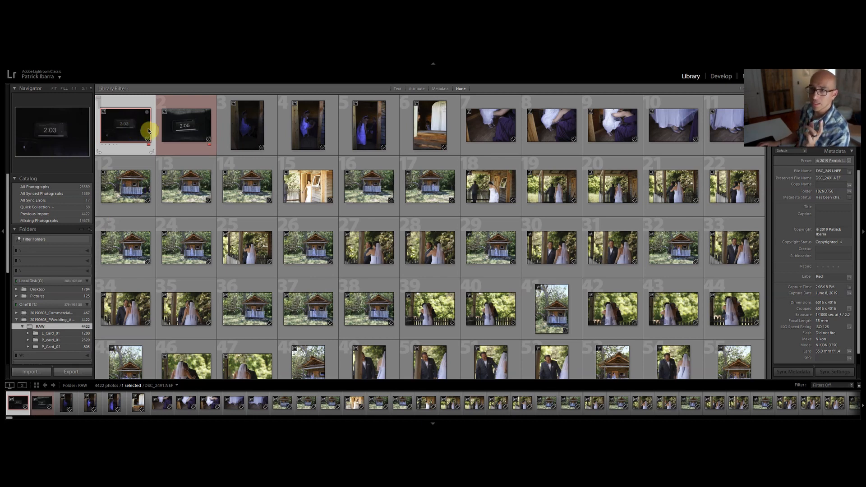
{"action": "left_click", "coordinate": [194, 129]}
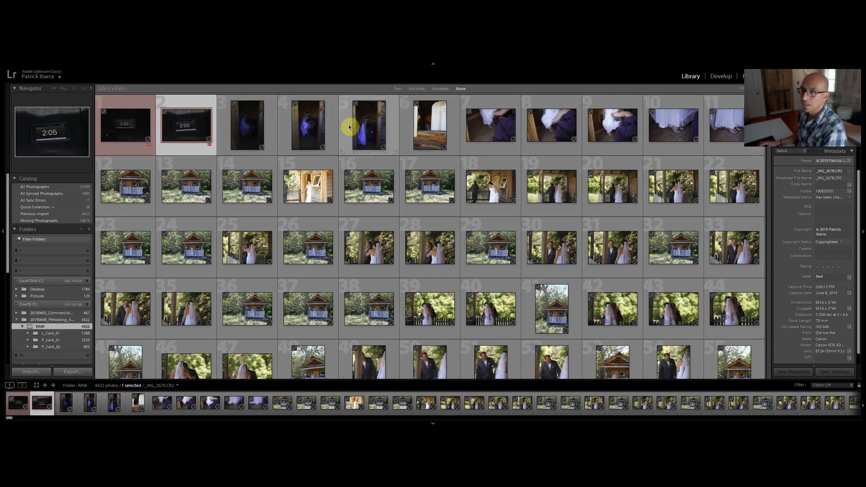
Enlarge the thumbnails, compare capture times of neighboring photos from both cameras, and open a cabin photo at full view
{"action": "left_click", "coordinate": [385, 141]}
{"action": "key", "text": "="}
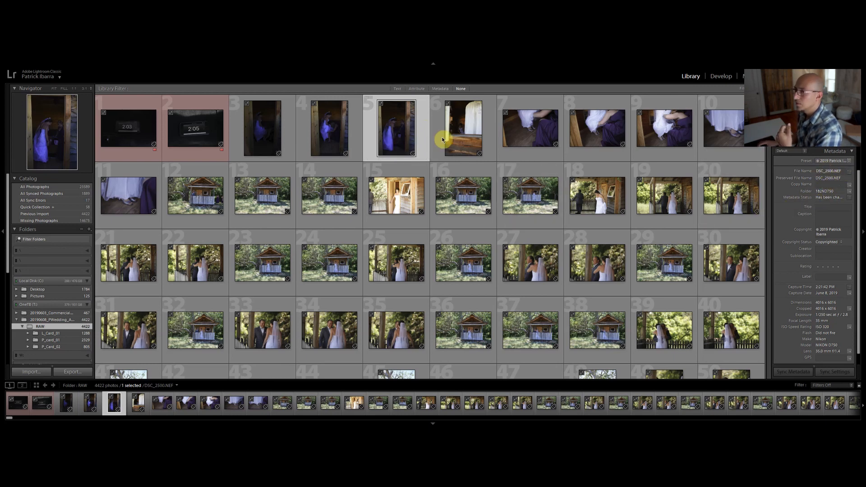
{"action": "left_click", "coordinate": [520, 131]}
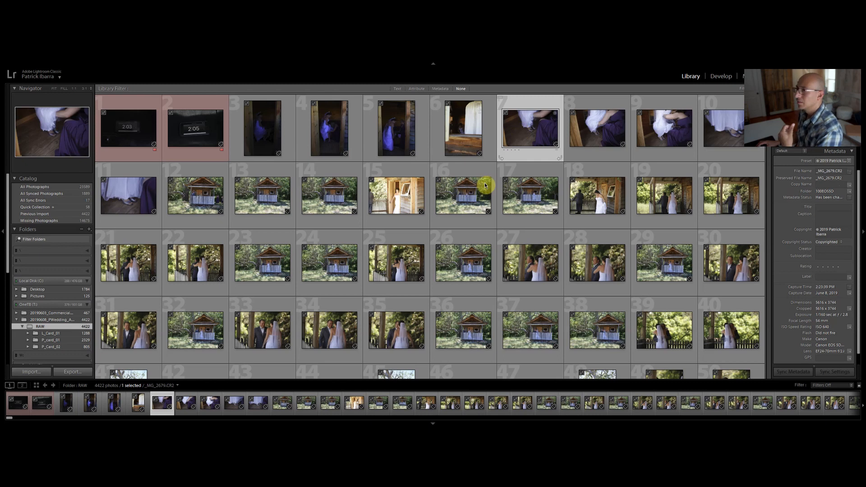
{"action": "left_click", "coordinate": [462, 202]}
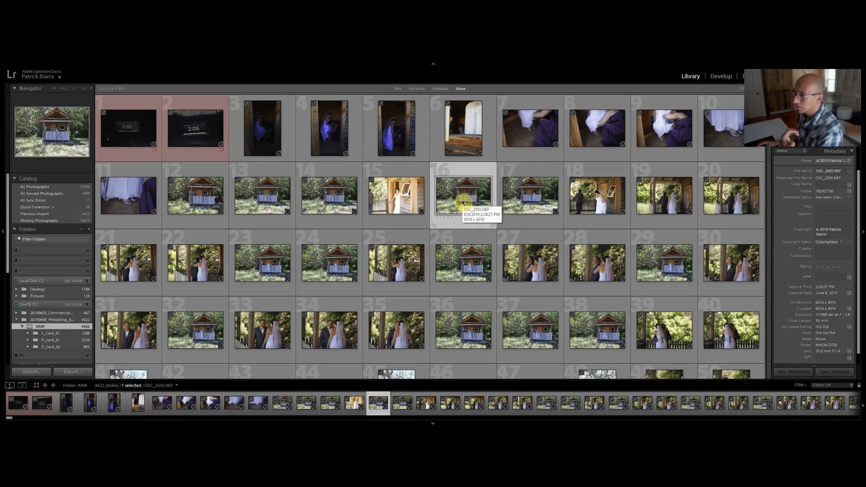
{"action": "left_click", "coordinate": [596, 199]}
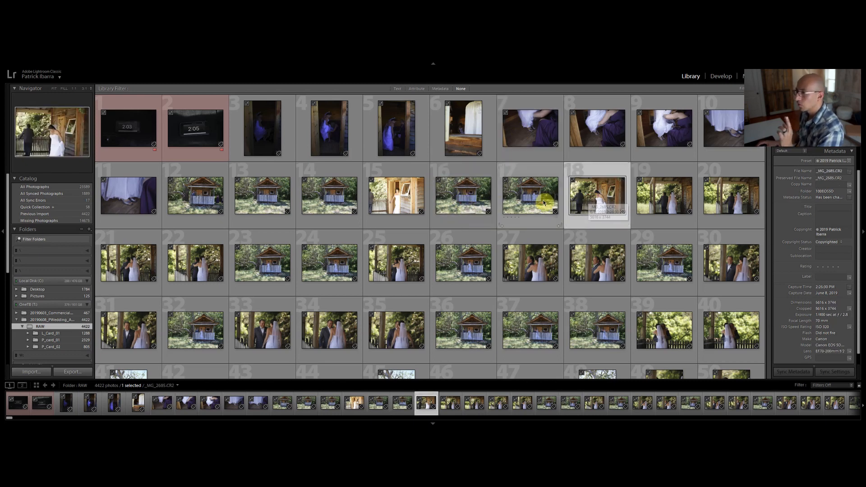
{"action": "left_click", "coordinate": [544, 214]}
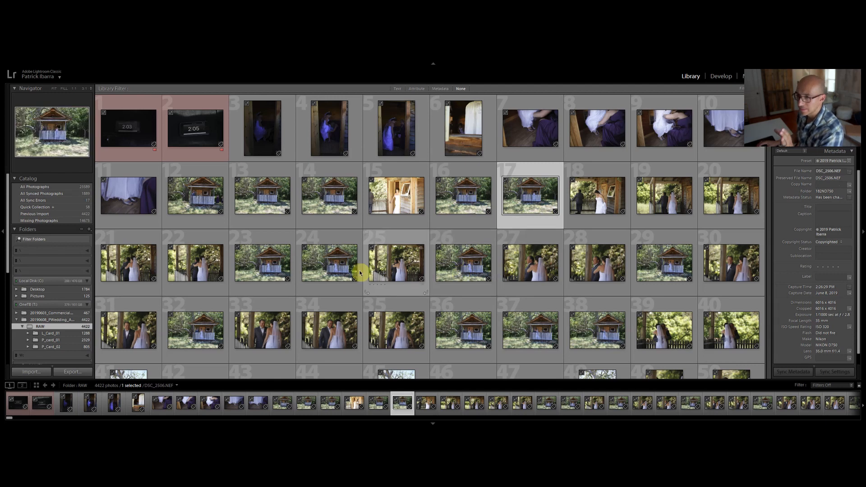
{"action": "double_click", "coordinate": [336, 273]}
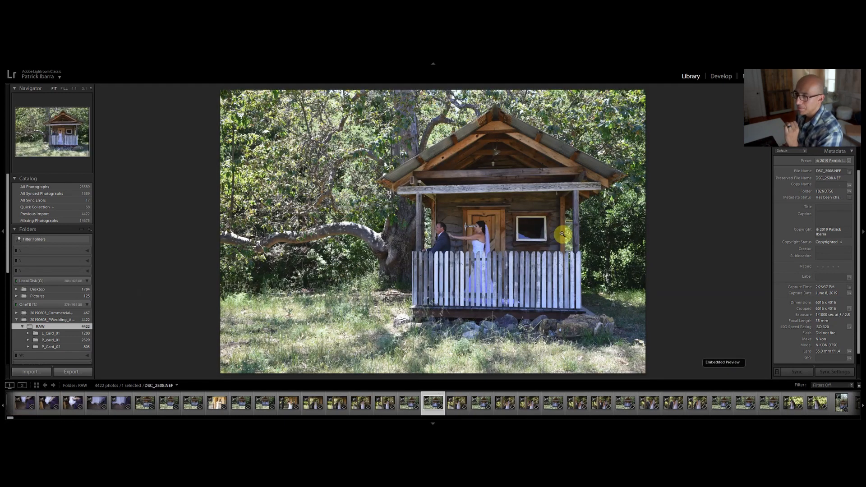
Compare the wide cabin photo with the adjacent close-up of the couple to check that both cameras' moments match, and return to the grid
{"action": "key", "text": "Right"}
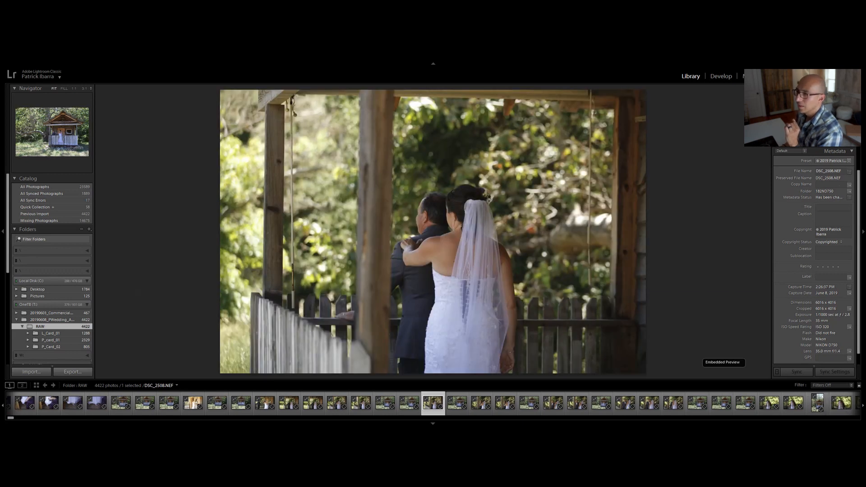
{"action": "key", "text": "Left"}
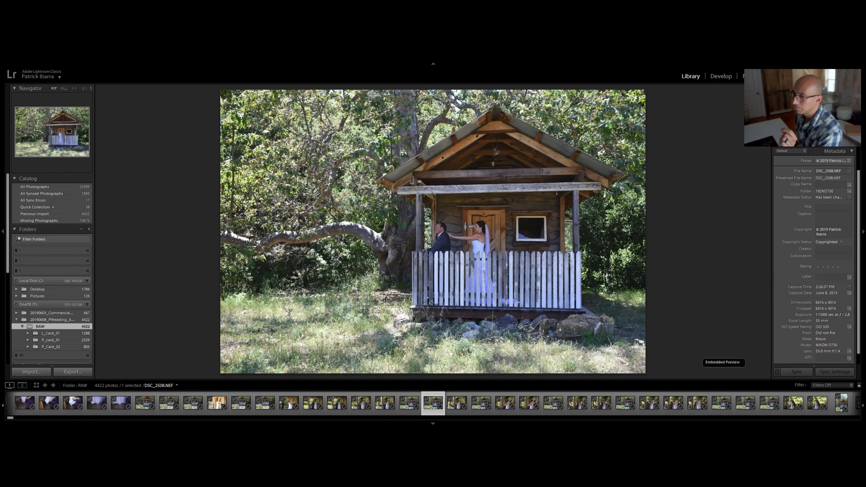
{"action": "key", "text": "Right"}
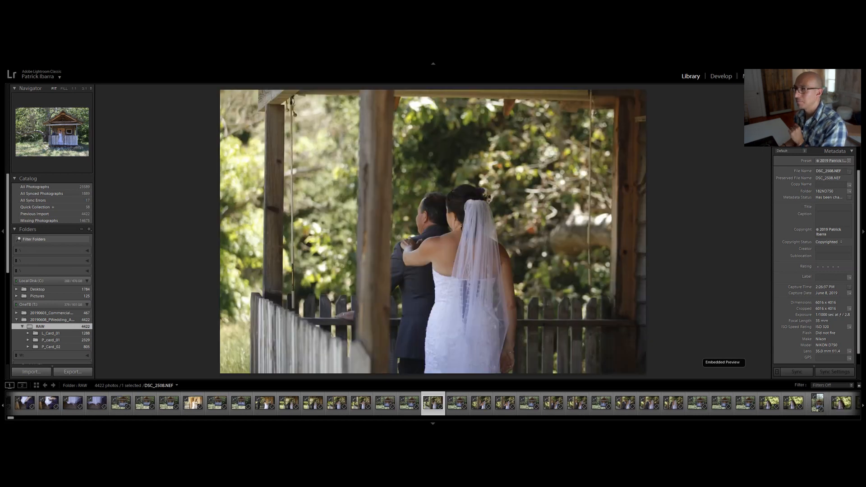
{"action": "key", "text": "Left"}
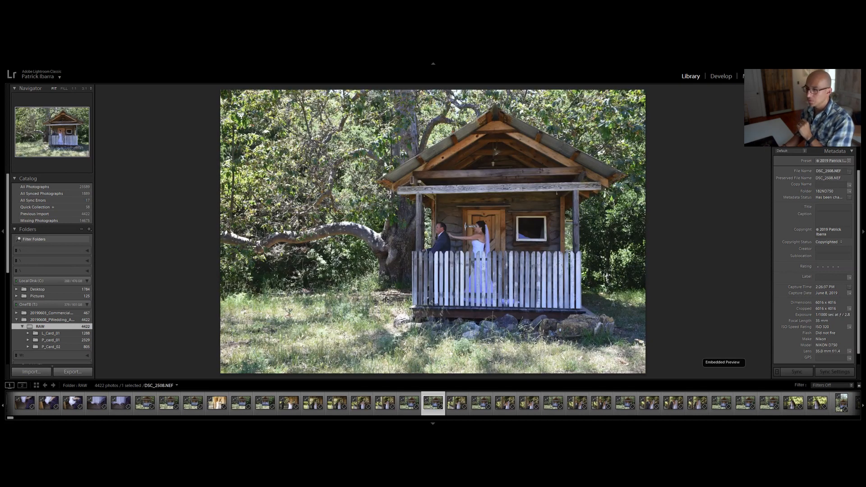
{"action": "key", "text": "Right"}
{"action": "key", "text": "Left"}
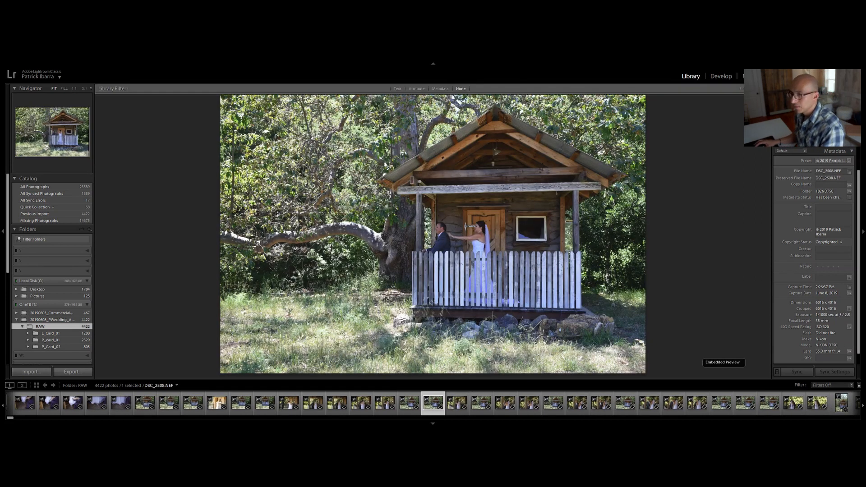
{"action": "key", "text": "g"}
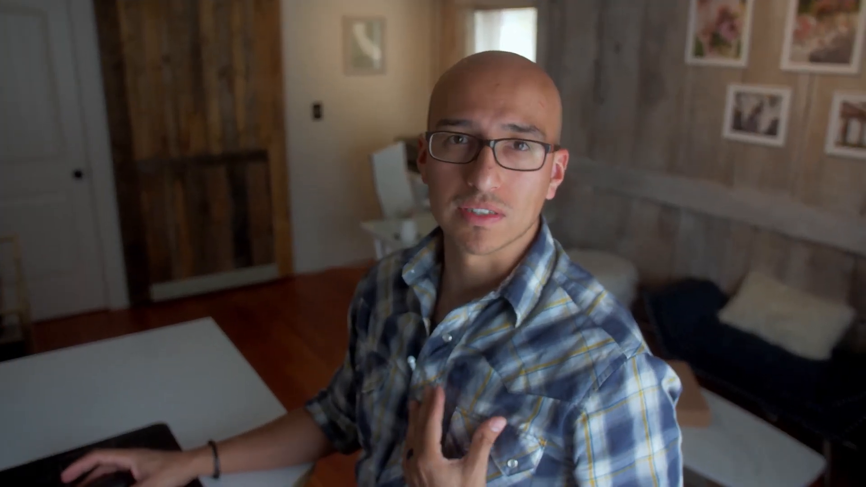